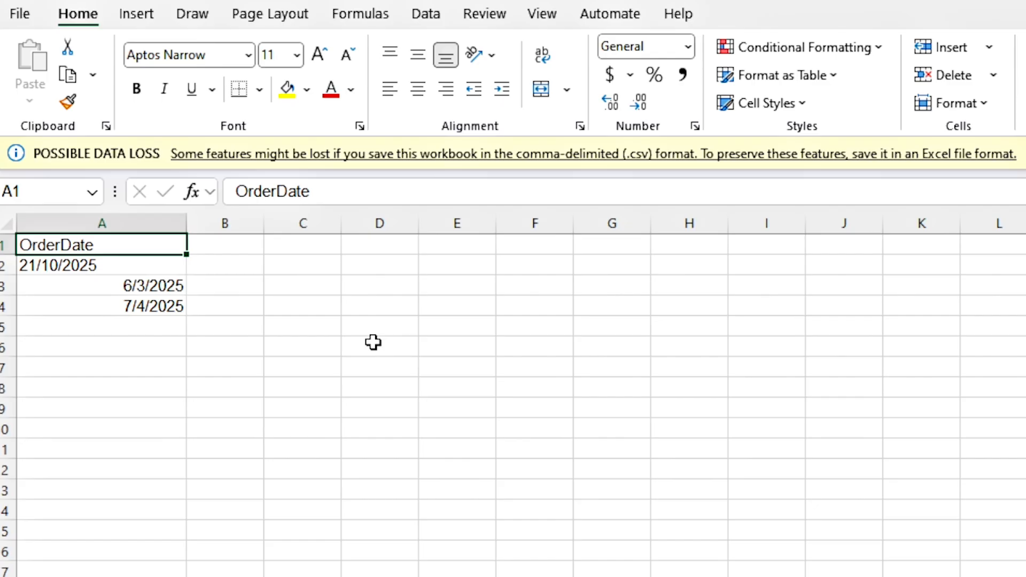
Examine how the OrderDate entries in cells A2 to A4 of the opened CSV file are stored
{"action": "key", "text": "Down"}
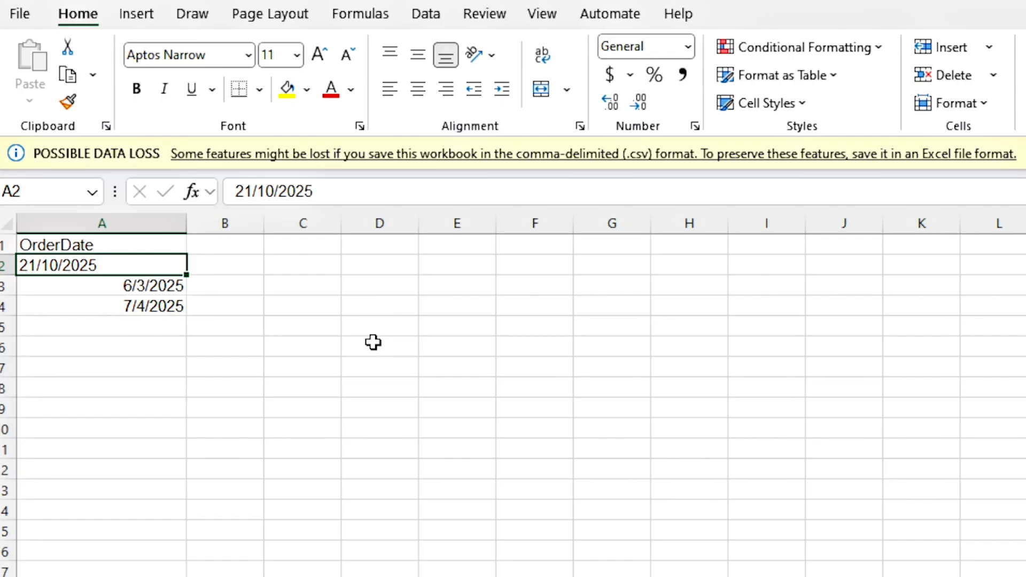
{"action": "key", "text": "Down"}
{"action": "key", "text": "Down"}
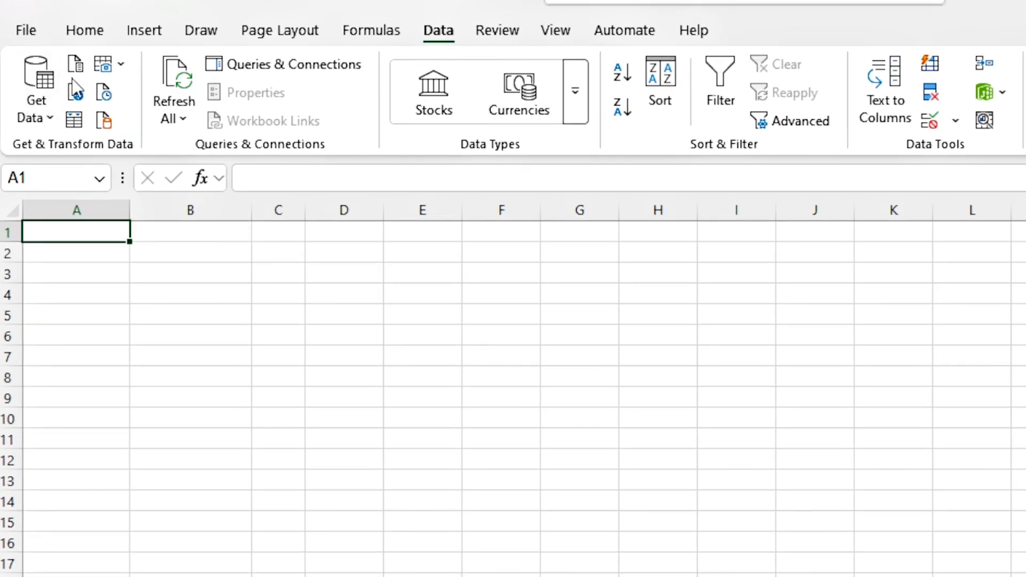
Import Three_Dates_UK.csv from the Desktop and open it for transformation in Power Query
{"action": "left_click", "coordinate": [75, 65]}
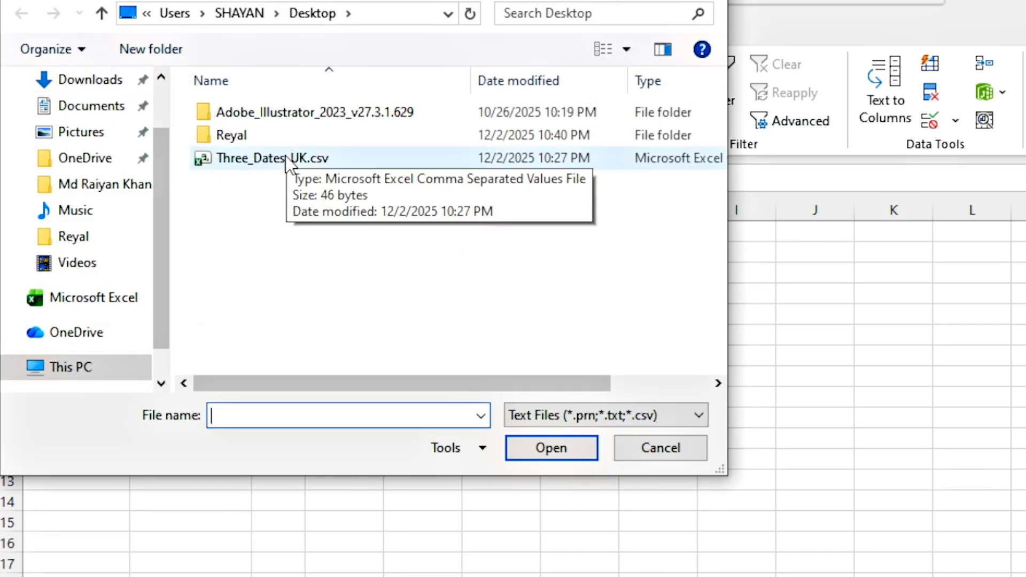
{"action": "left_click", "coordinate": [284, 158]}
{"action": "double_click", "coordinate": [282, 159]}
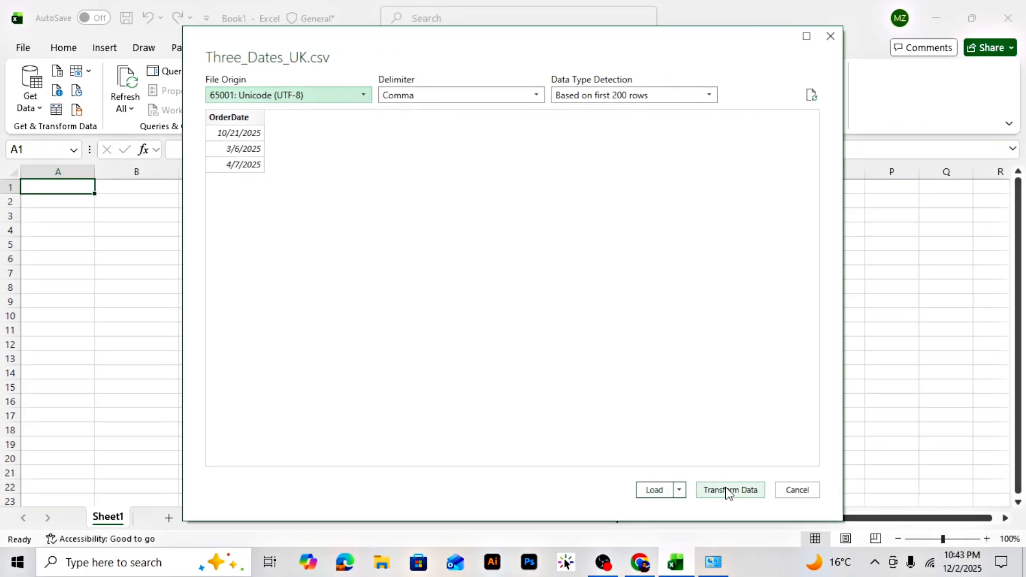
{"action": "left_click", "coordinate": [727, 490]}
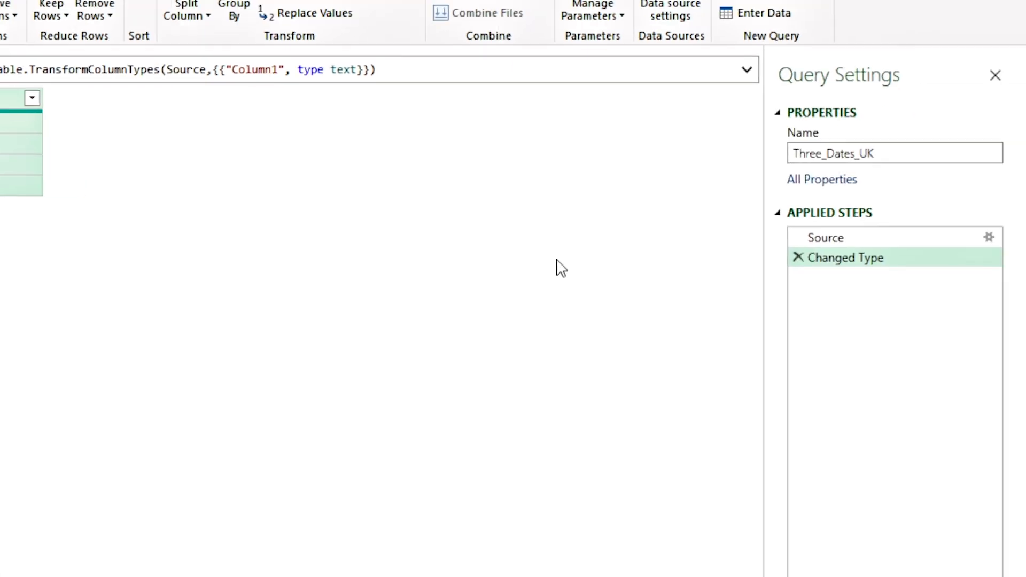
Promote the first row to headers and remove the automatic Changed Type steps before and after the promotion
{"action": "left_click", "coordinate": [798, 259]}
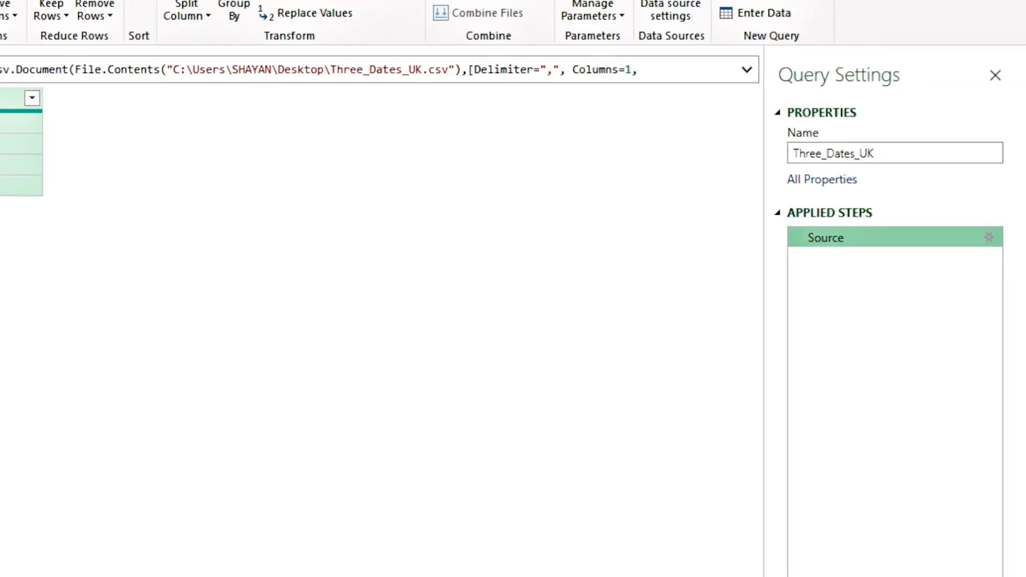
{"action": "left_click", "coordinate": [155, 19]}
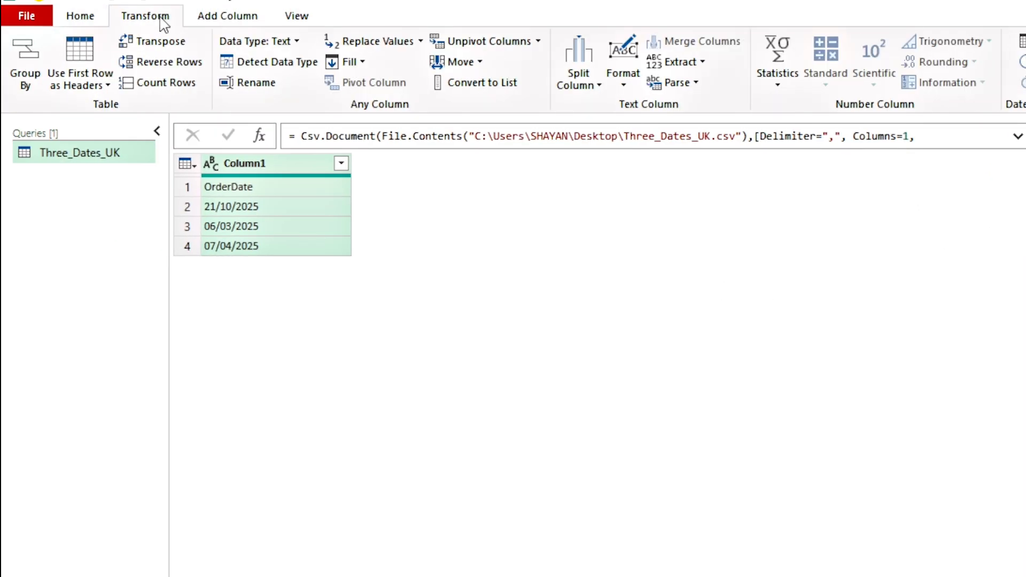
{"action": "left_click", "coordinate": [80, 85]}
{"action": "left_click", "coordinate": [99, 105]}
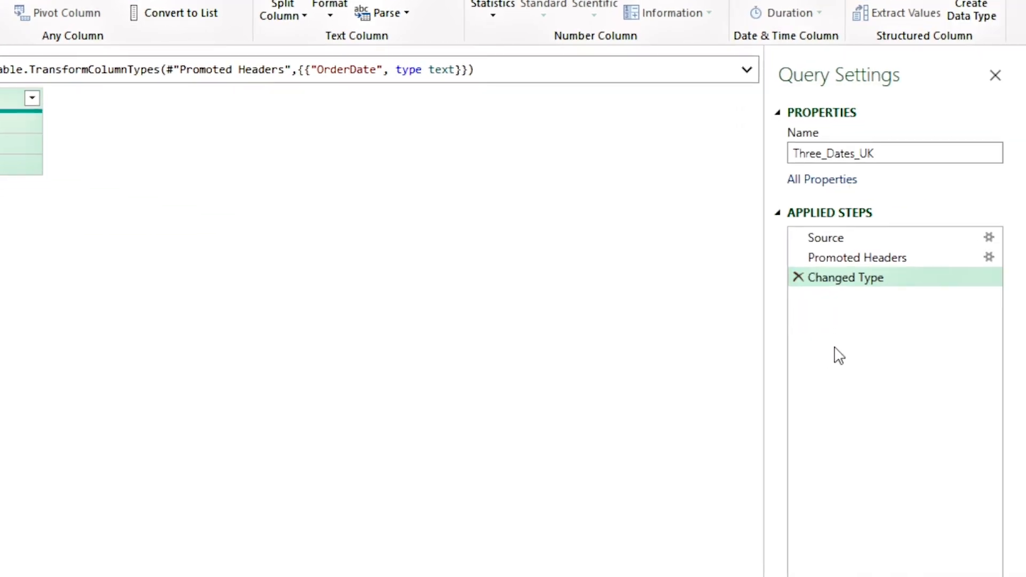
{"action": "left_click", "coordinate": [798, 277]}
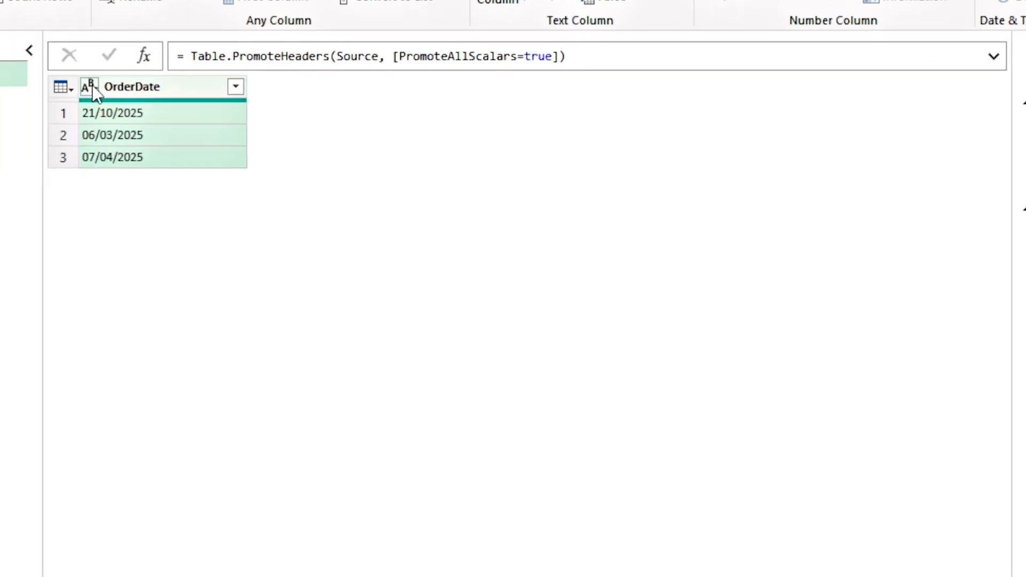
Change the OrderDate column's data type to Date and inspect the details of its first row
{"action": "left_click", "coordinate": [91, 86]}
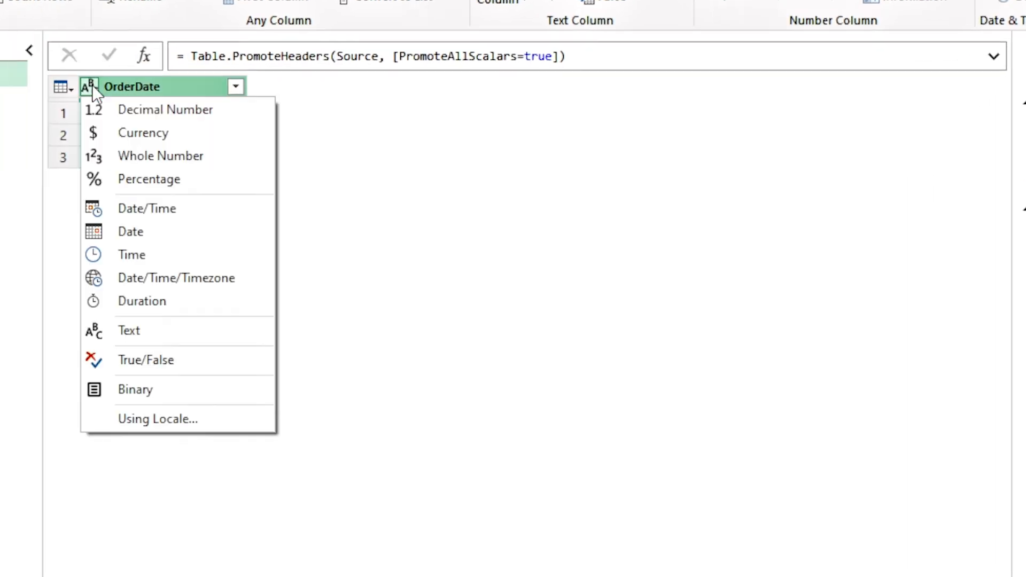
{"action": "left_click", "coordinate": [115, 235]}
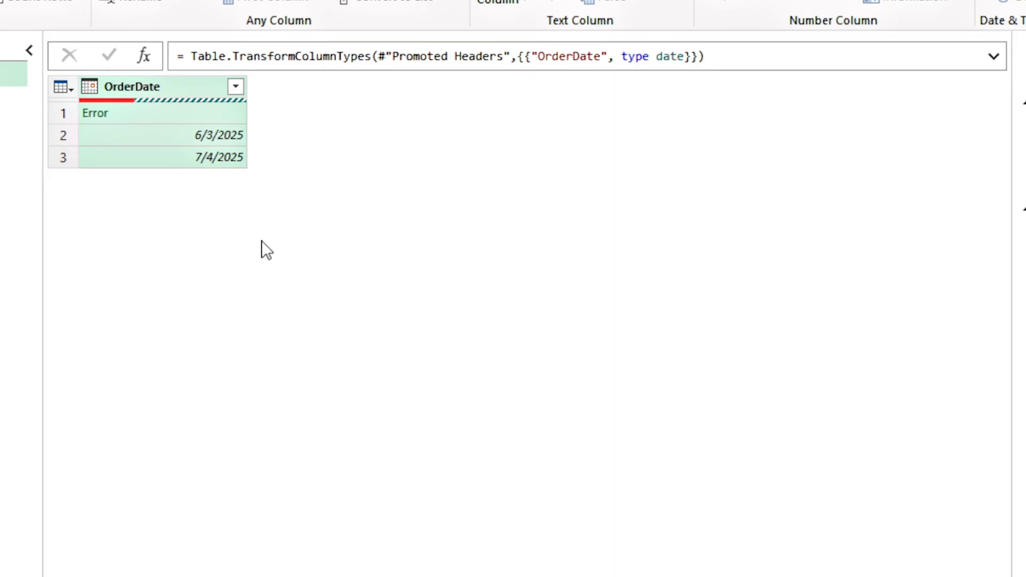
{"action": "left_click", "coordinate": [188, 117]}
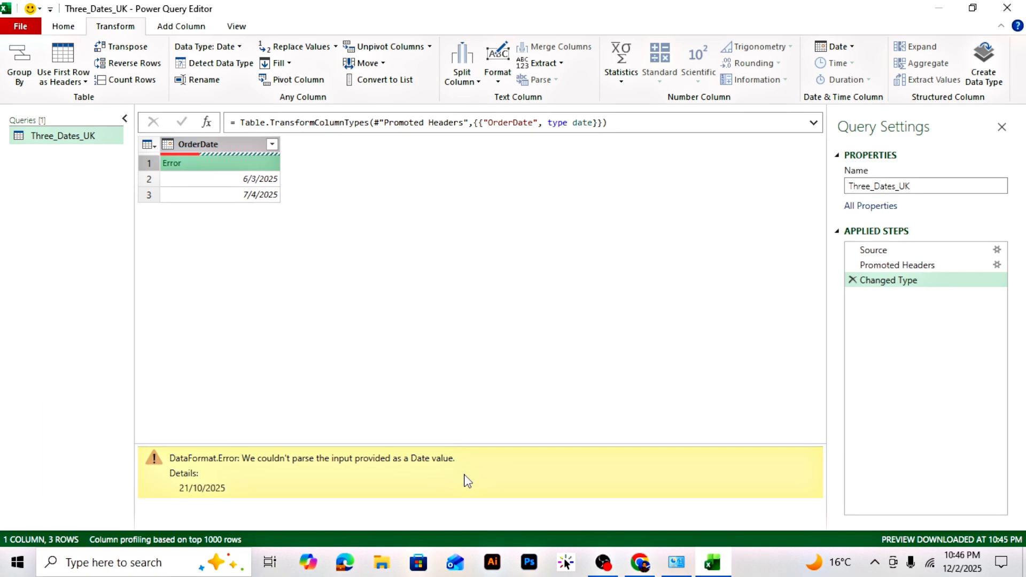
Add a column with the name of the month extracted from OrderDate
{"action": "left_click", "coordinate": [216, 147]}
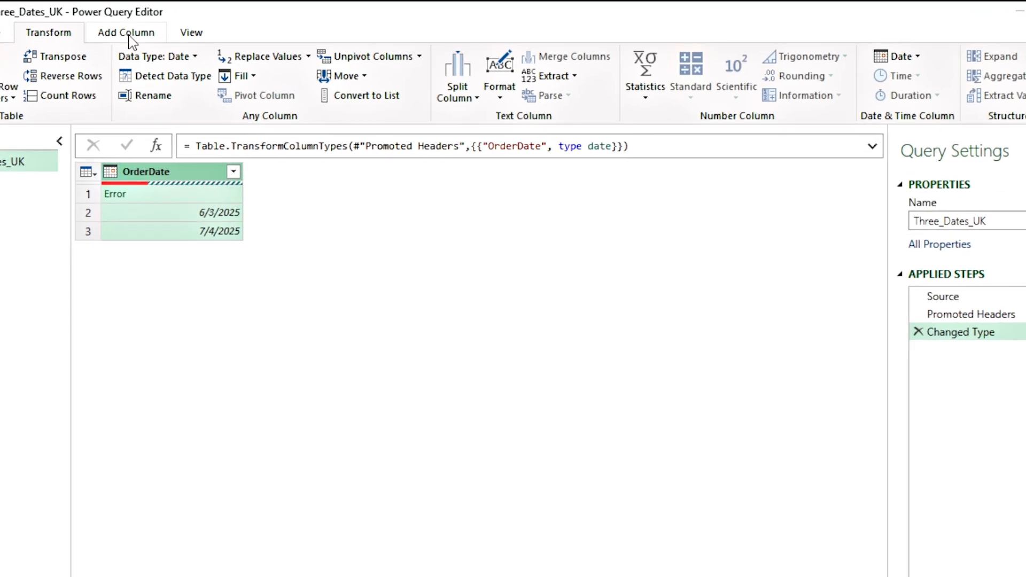
{"action": "left_click", "coordinate": [130, 36]}
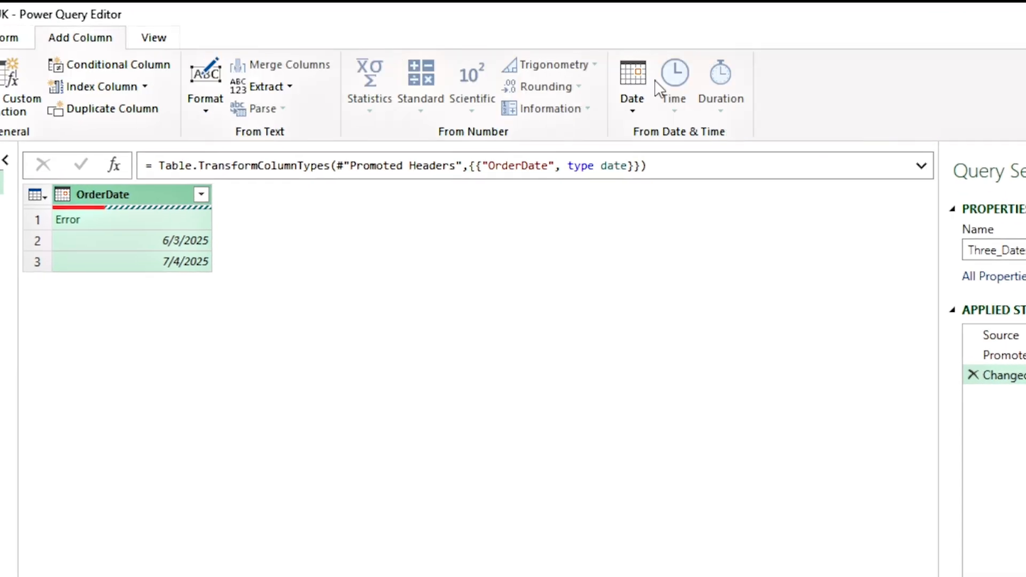
{"action": "left_click", "coordinate": [885, 97]}
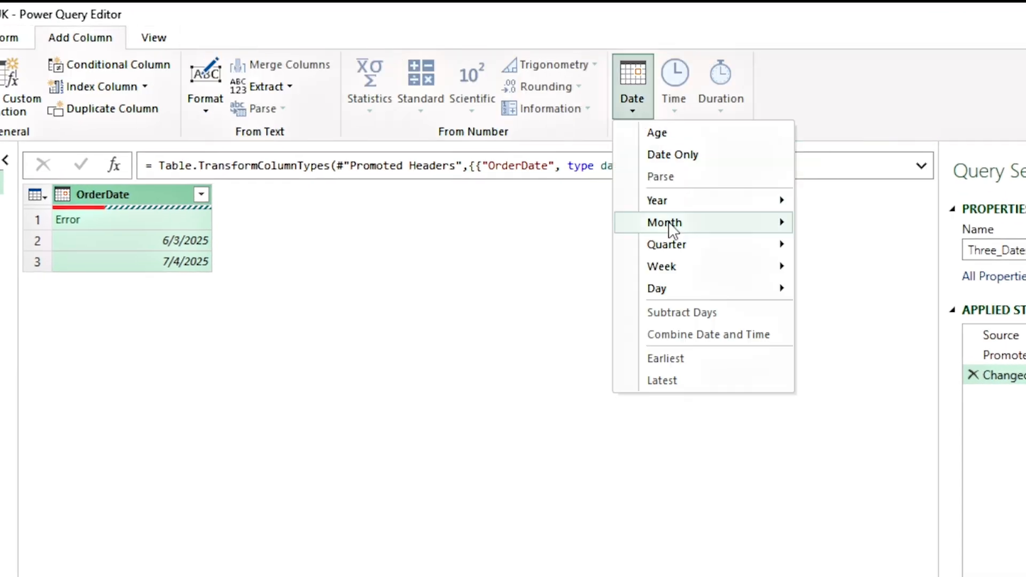
{"action": "mouse_move", "coordinate": [671, 228]}
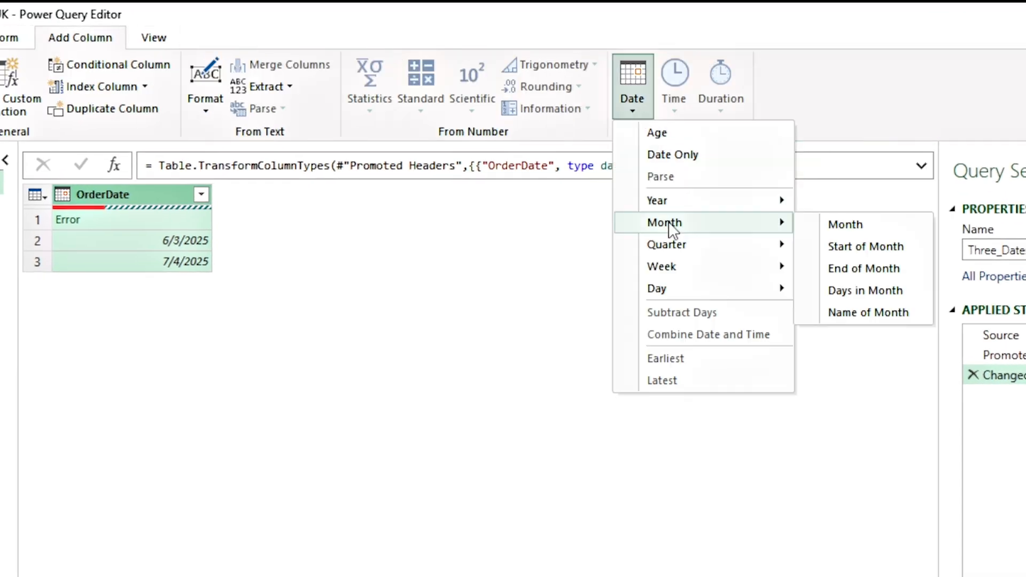
{"action": "left_click", "coordinate": [864, 314]}
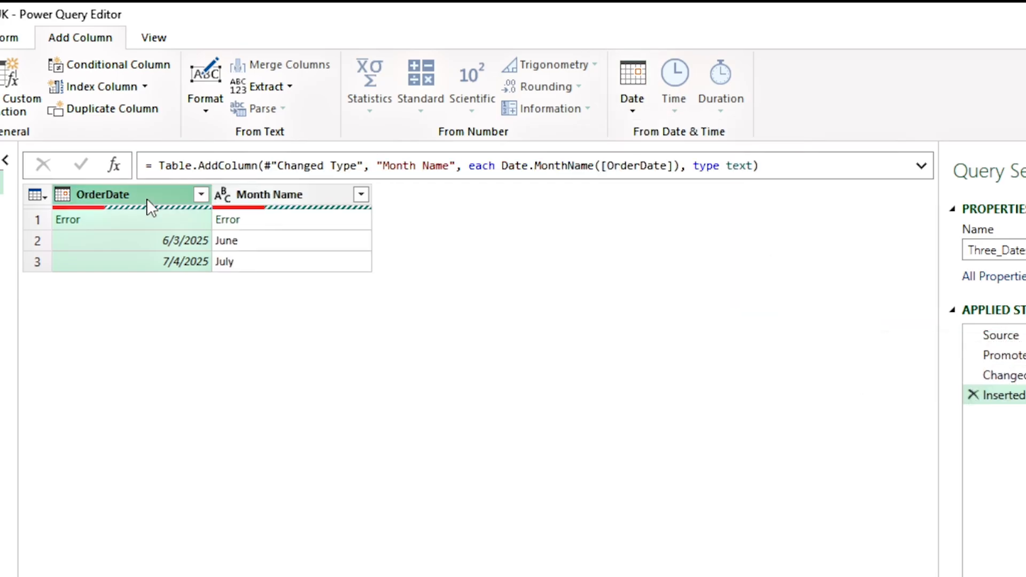
Add a column with the day number extracted from OrderDate
{"action": "left_click", "coordinate": [637, 107]}
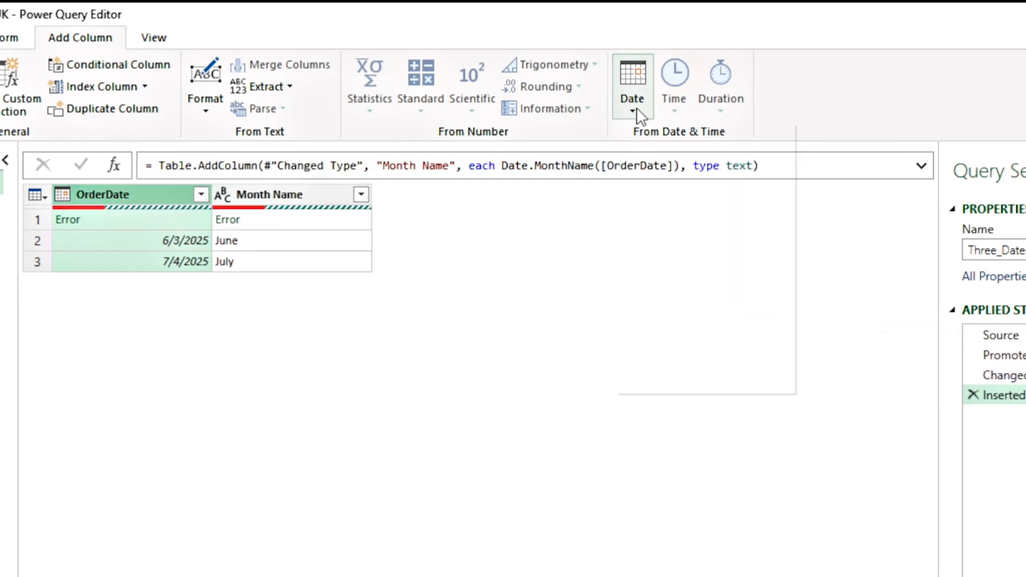
{"action": "mouse_move", "coordinate": [684, 294]}
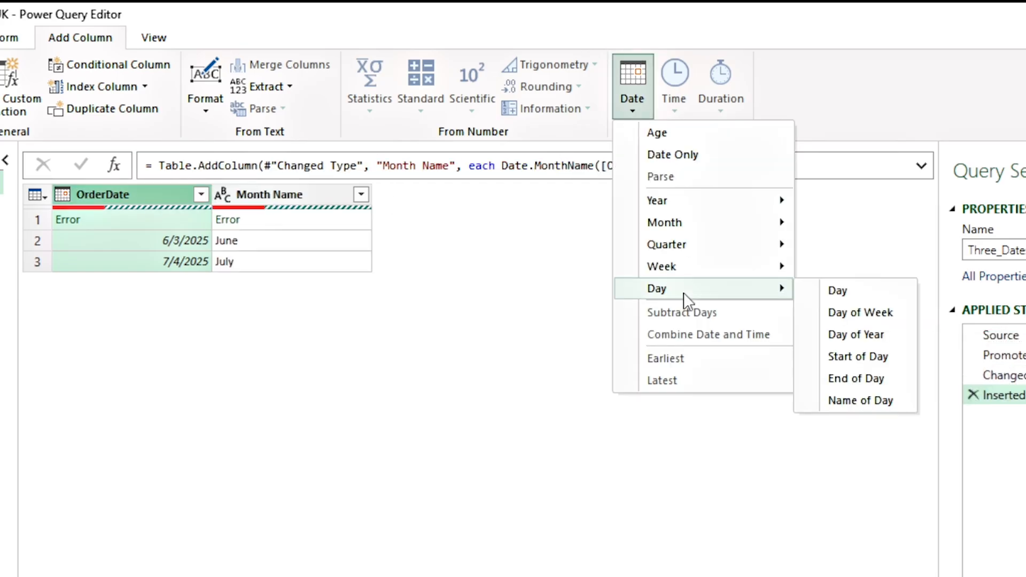
{"action": "left_click", "coordinate": [837, 291]}
Close the query editor and load the query as a table into the existing worksheet at cell A1
{"action": "left_click", "coordinate": [82, 38]}
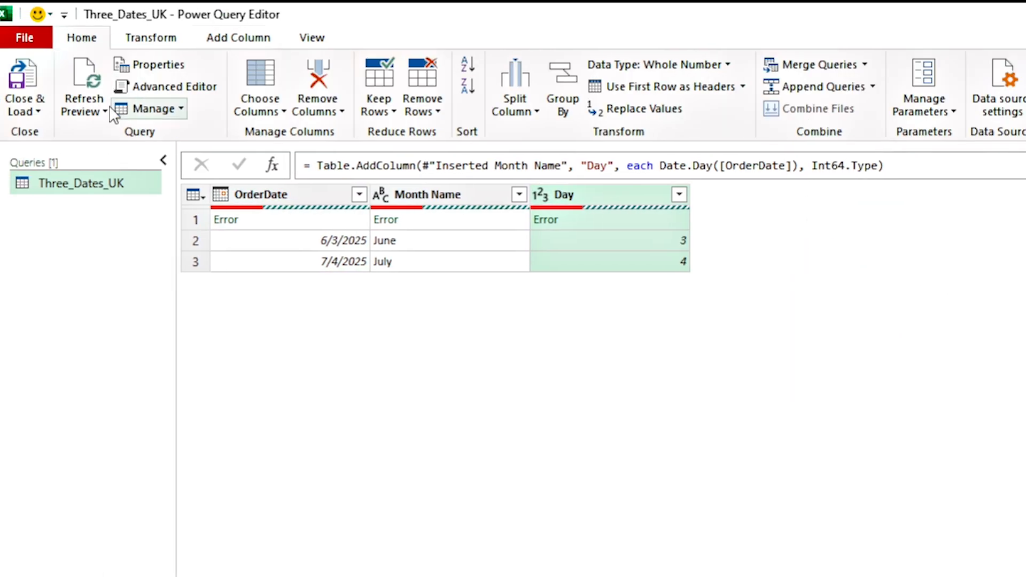
{"action": "left_click", "coordinate": [24, 109]}
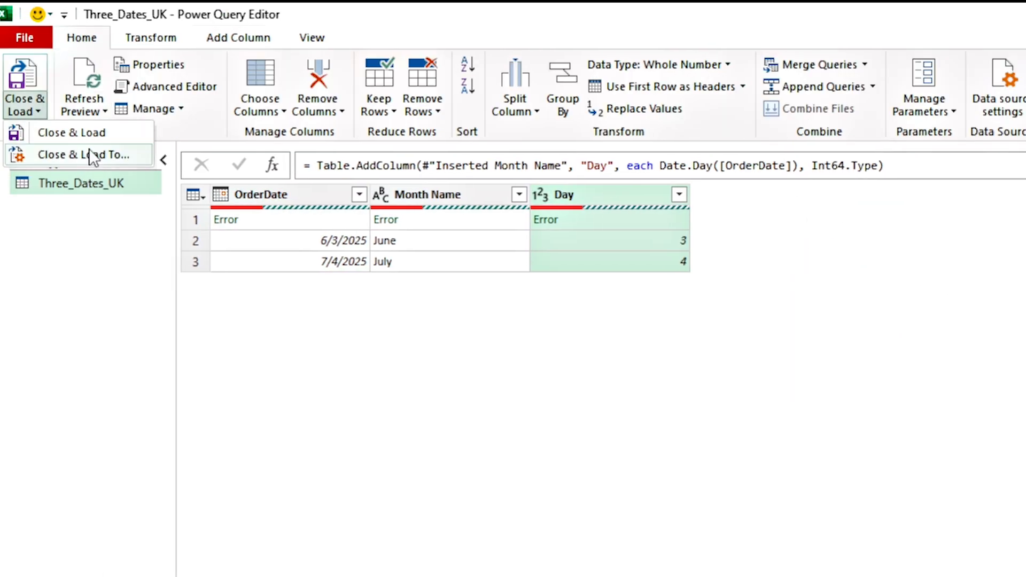
{"action": "left_click", "coordinate": [94, 154]}
{"action": "left_click", "coordinate": [350, 257]}
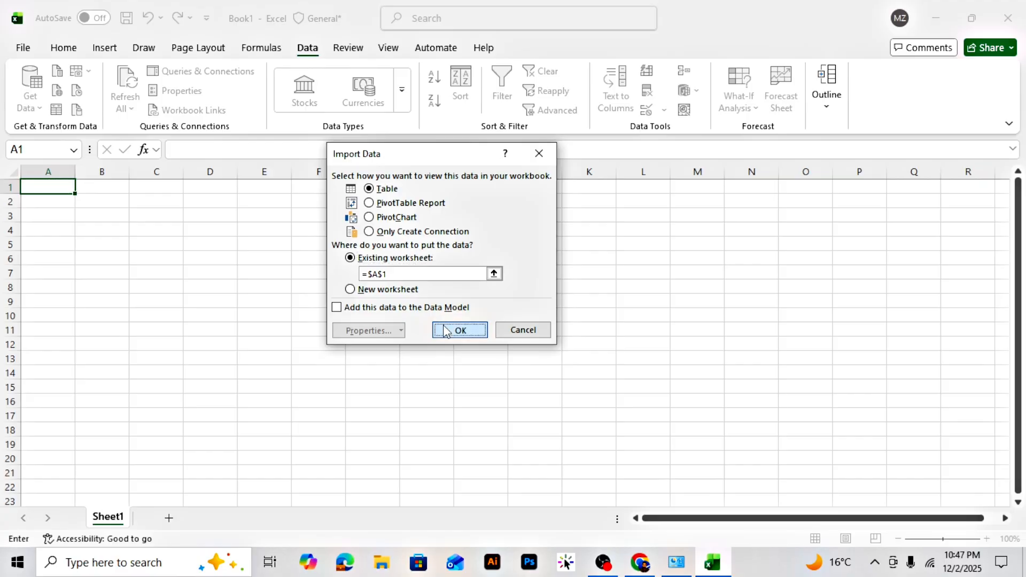
{"action": "left_click", "coordinate": [458, 330]}
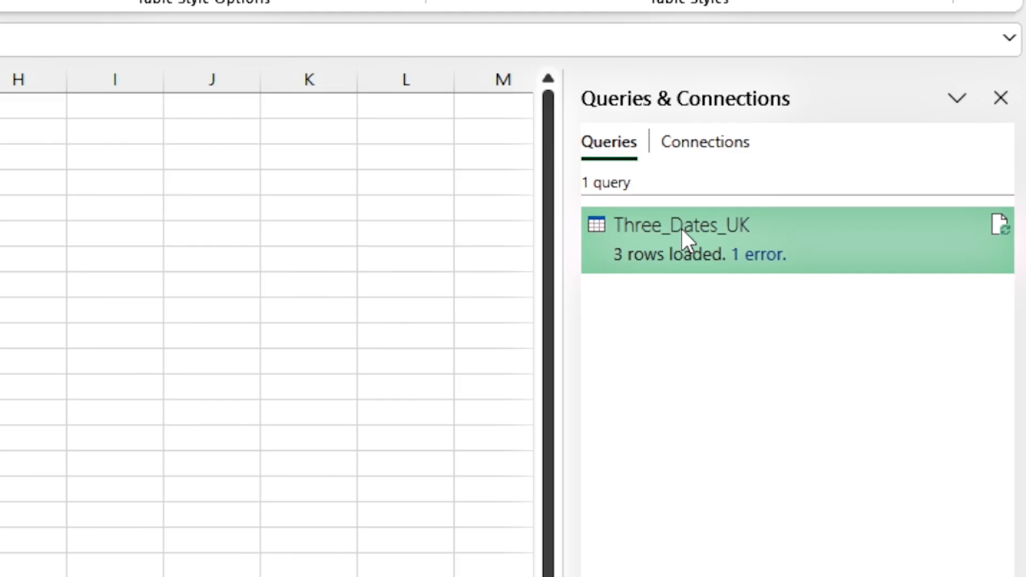
Reopen the Three_Dates_UK query for editing, make a copy of it and name the copy Locale
{"action": "double_click", "coordinate": [682, 229]}
{"action": "right_click", "coordinate": [85, 107]}
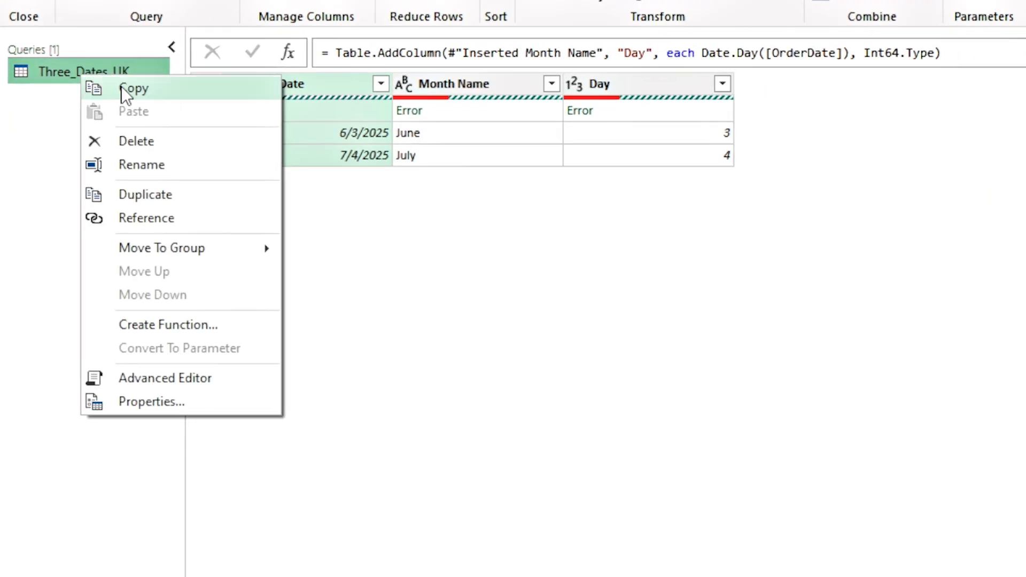
{"action": "left_click", "coordinate": [122, 89]}
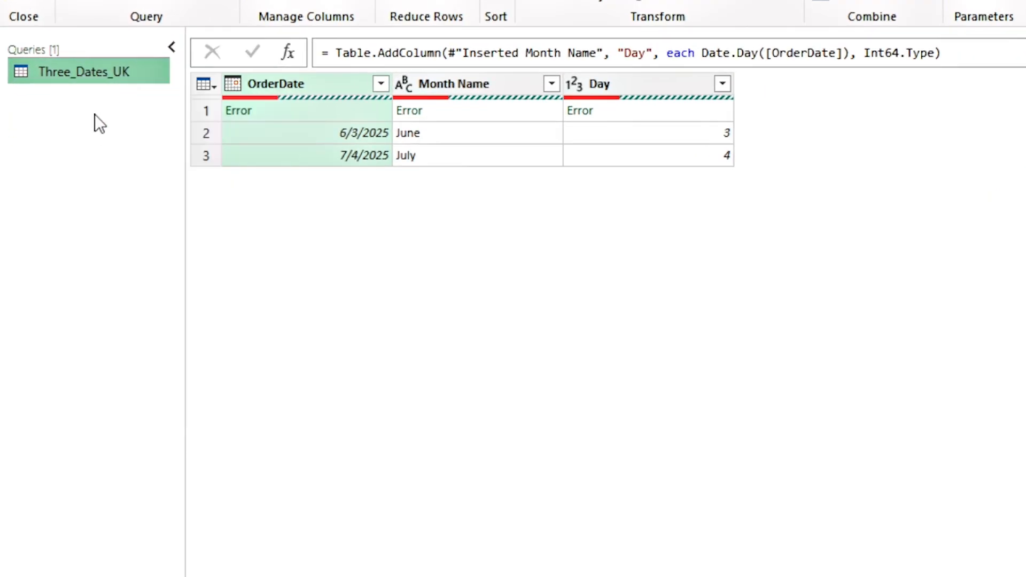
{"action": "right_click", "coordinate": [88, 113]}
{"action": "left_click", "coordinate": [118, 127]}
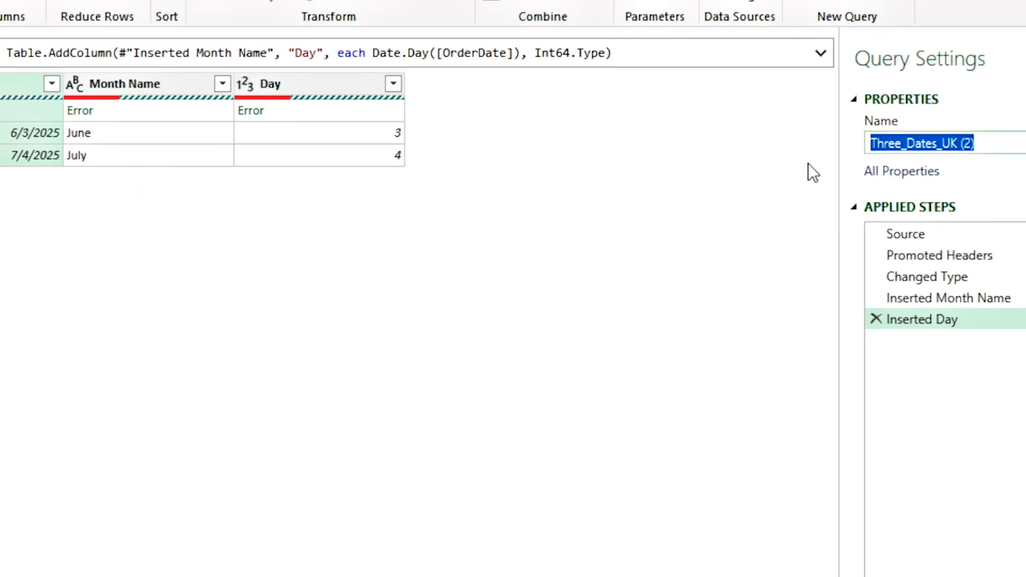
{"action": "type", "text": "Locale"}
{"action": "key", "text": "Return"}
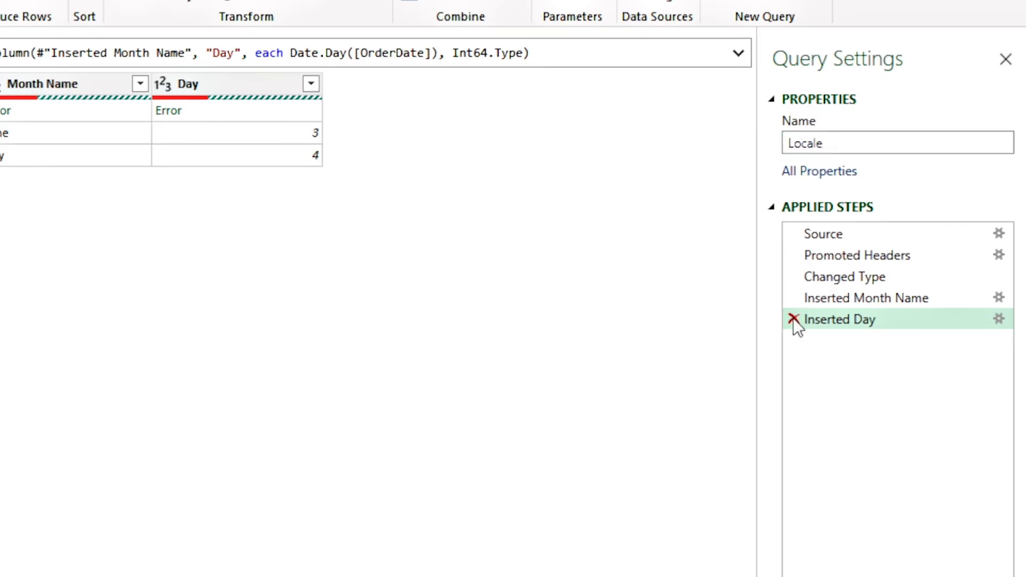
Delete the Inserted Day, Inserted Month Name and Changed Type steps from the Locale query
{"action": "left_click", "coordinate": [794, 319]}
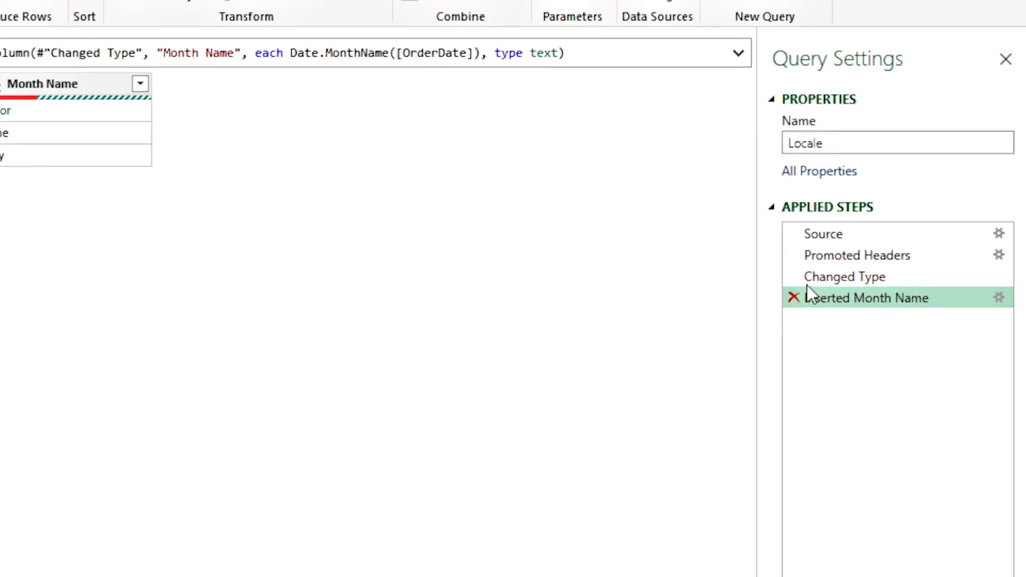
{"action": "left_click", "coordinate": [793, 296]}
{"action": "left_click", "coordinate": [794, 276]}
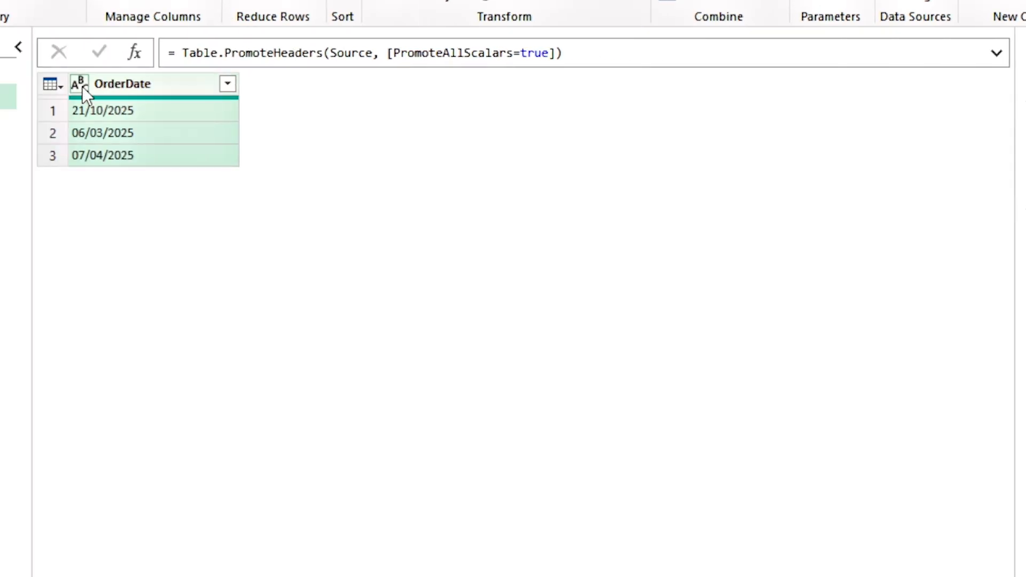
Change the OrderDate column's type using a locale, with data type Date and locale English (United Kingdom)
{"action": "left_click", "coordinate": [79, 84]}
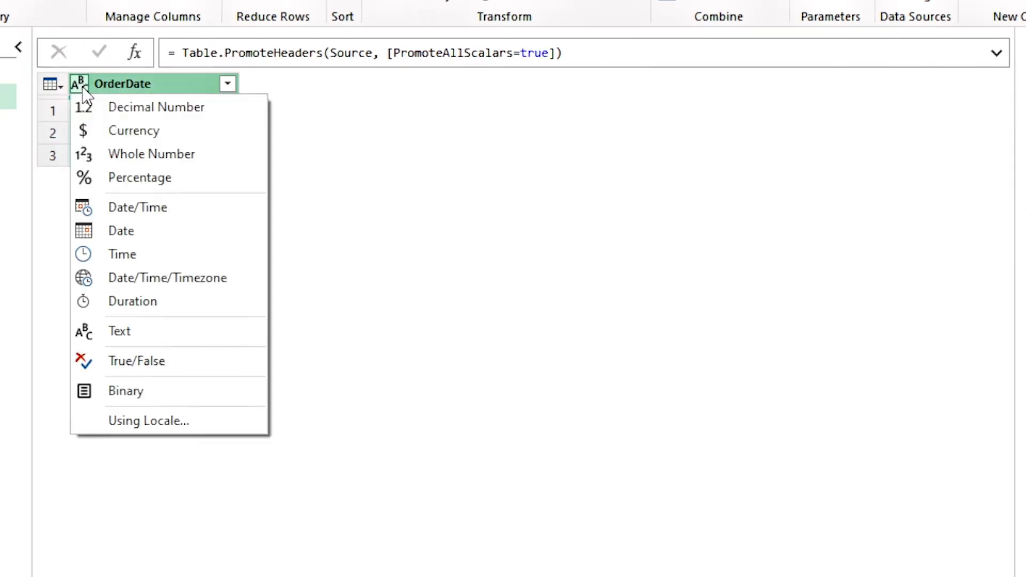
{"action": "left_click", "coordinate": [149, 427]}
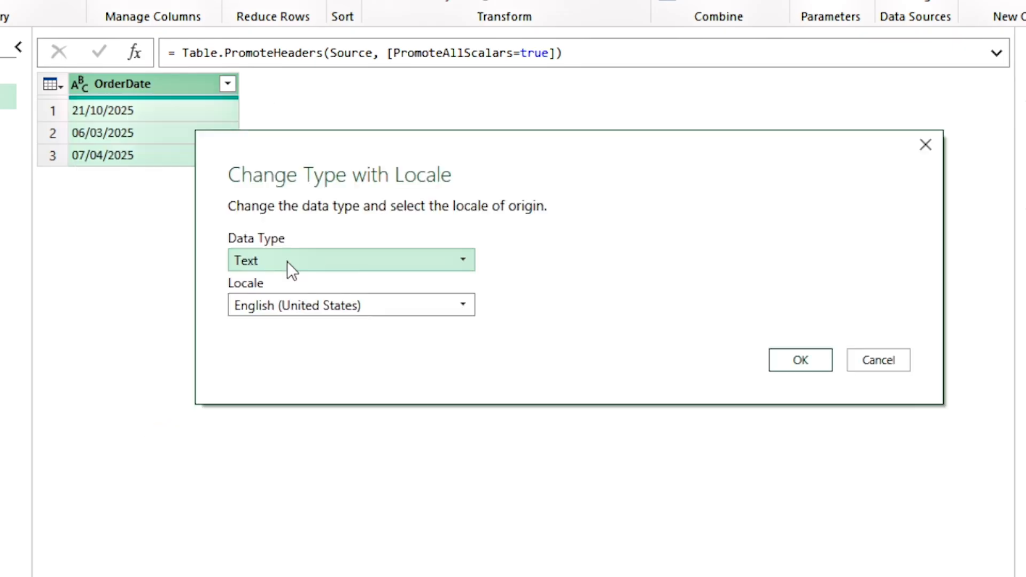
{"action": "left_click", "coordinate": [287, 261]}
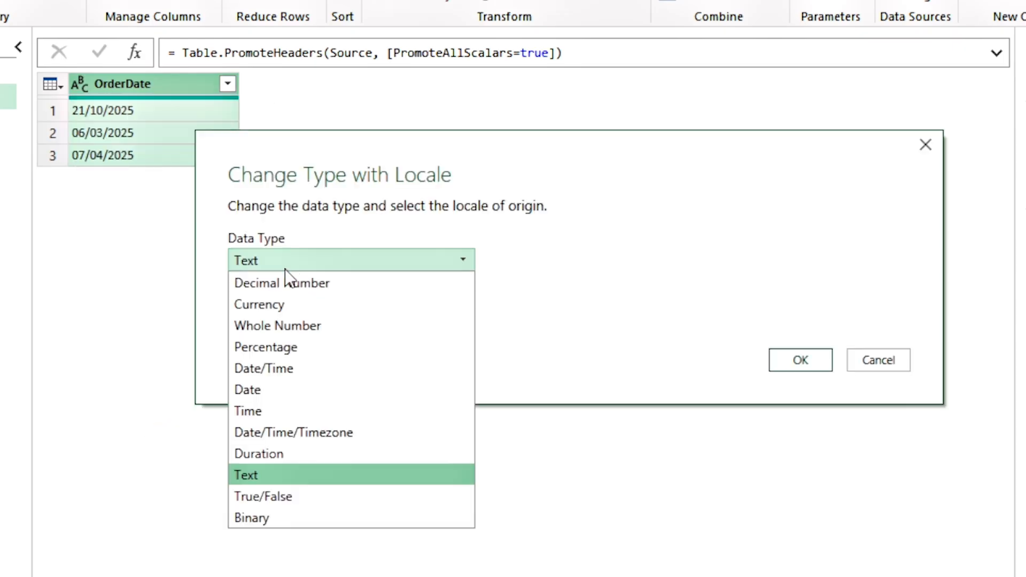
{"action": "left_click", "coordinate": [267, 389]}
{"action": "left_click", "coordinate": [342, 305]}
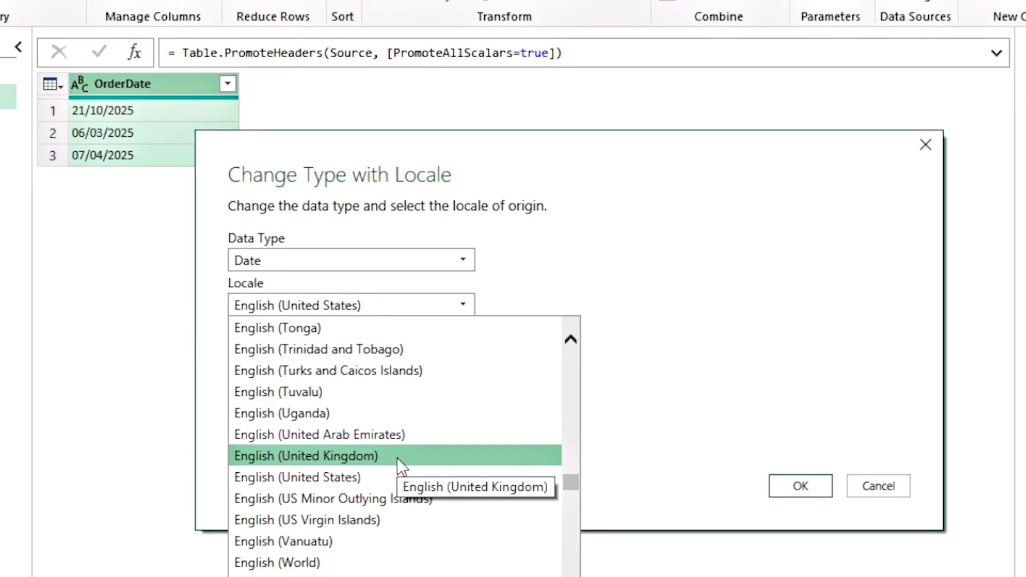
{"action": "left_click", "coordinate": [396, 458]}
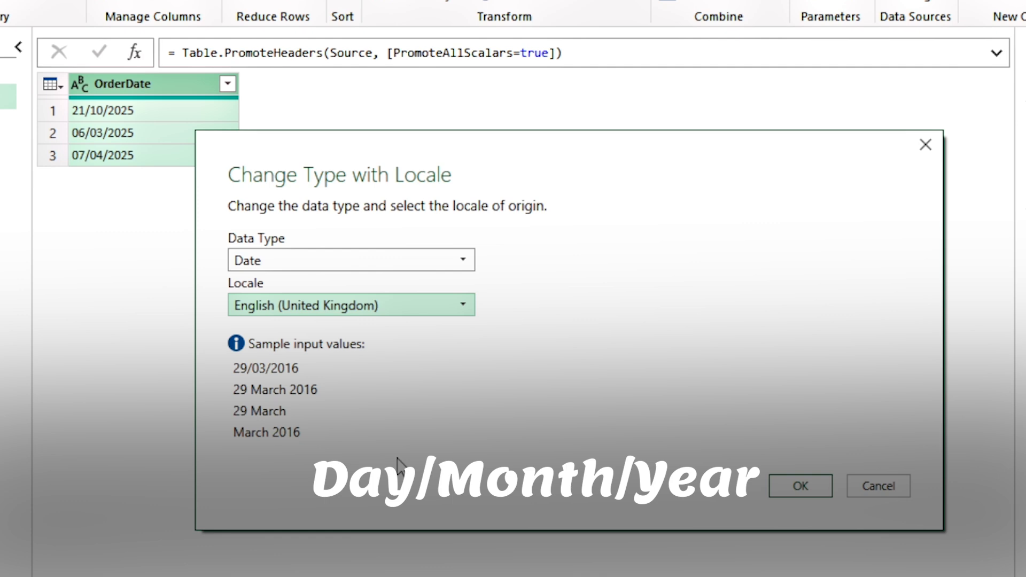
{"action": "left_click", "coordinate": [801, 487]}
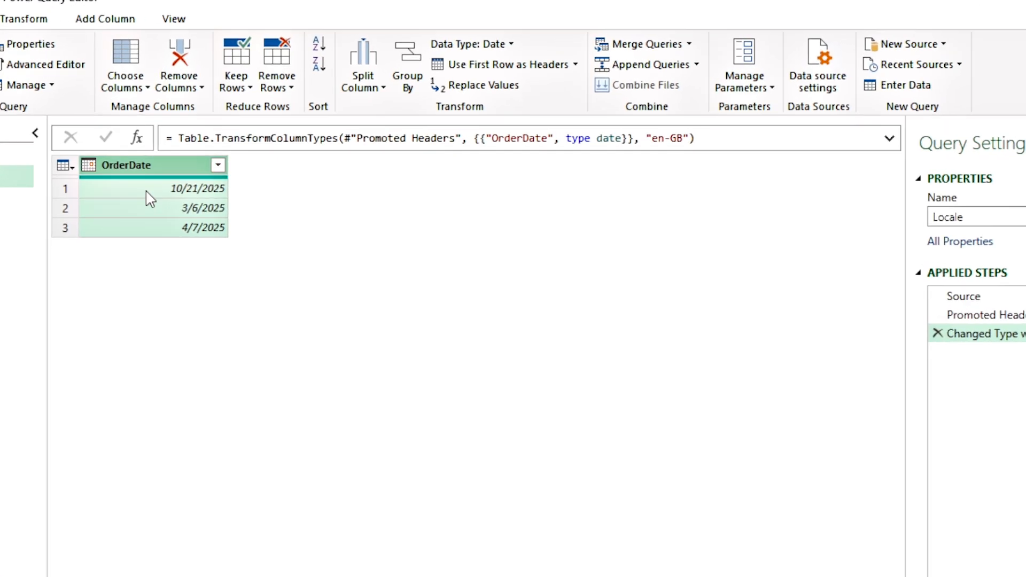
Add a month name column and a day number column derived from OrderDate to the Locale query
{"action": "left_click", "coordinate": [91, 22]}
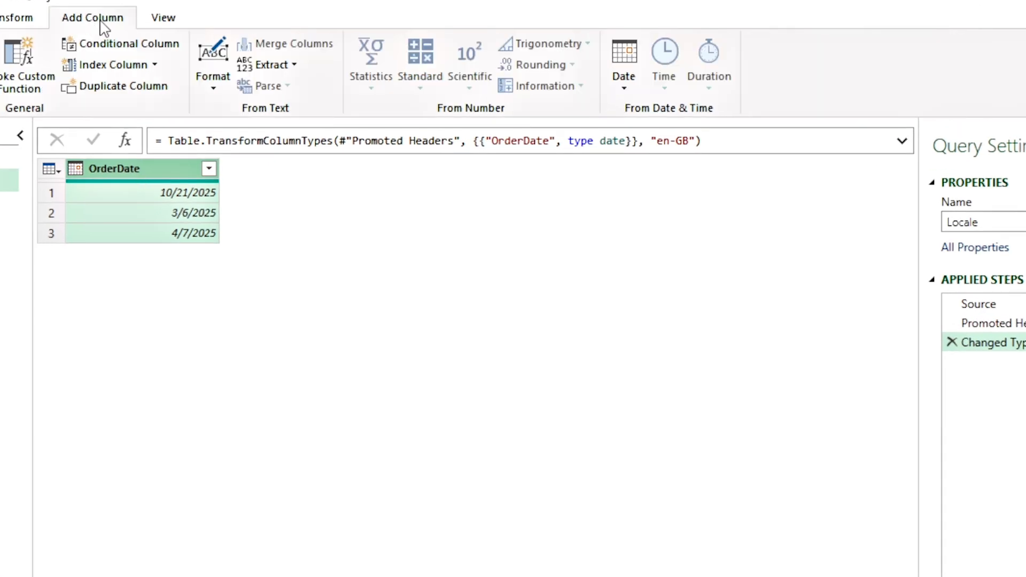
{"action": "left_click", "coordinate": [624, 90]}
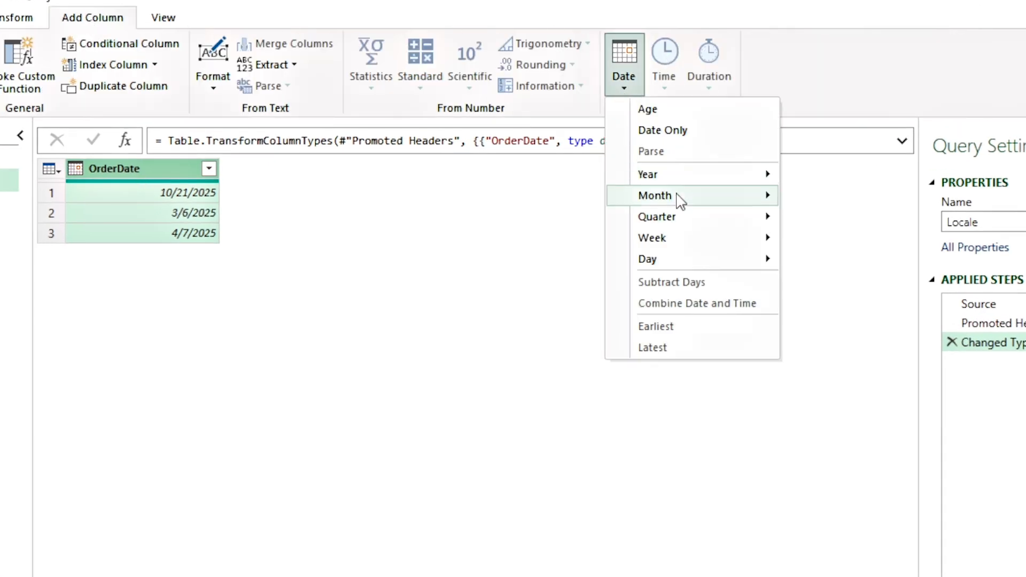
{"action": "mouse_move", "coordinate": [678, 198]}
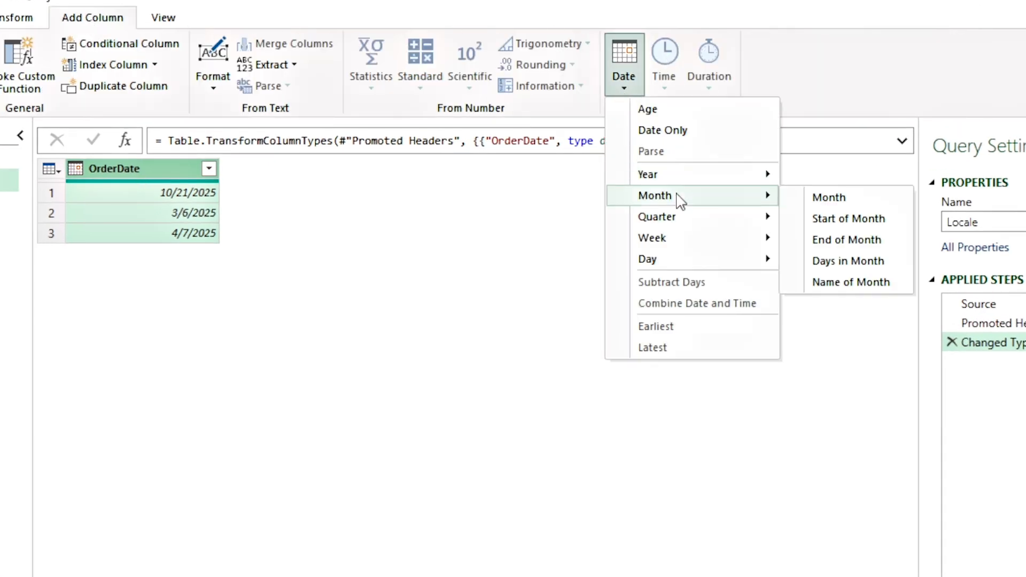
{"action": "left_click", "coordinate": [845, 284]}
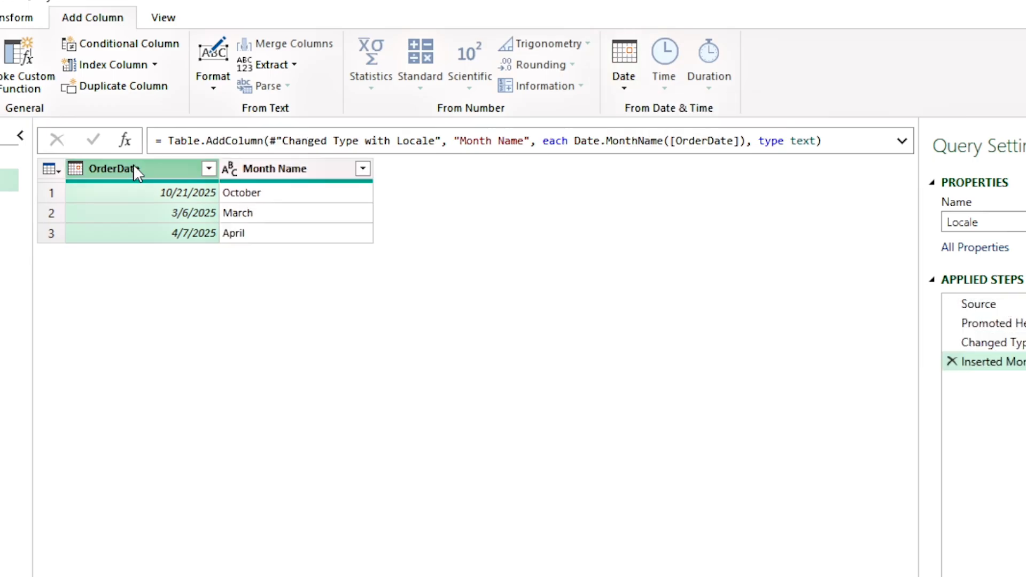
{"action": "left_click", "coordinate": [624, 86]}
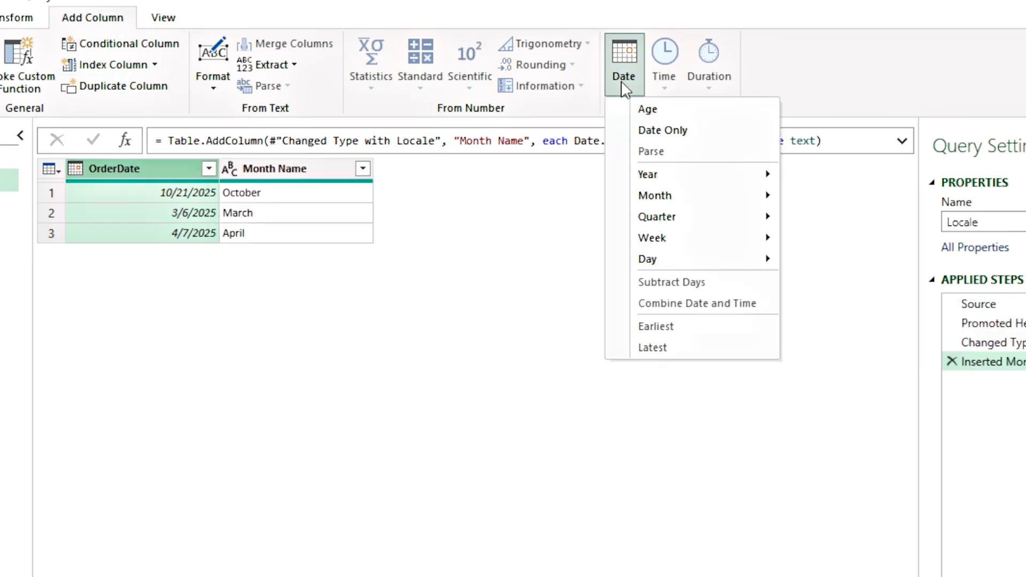
{"action": "mouse_move", "coordinate": [735, 260]}
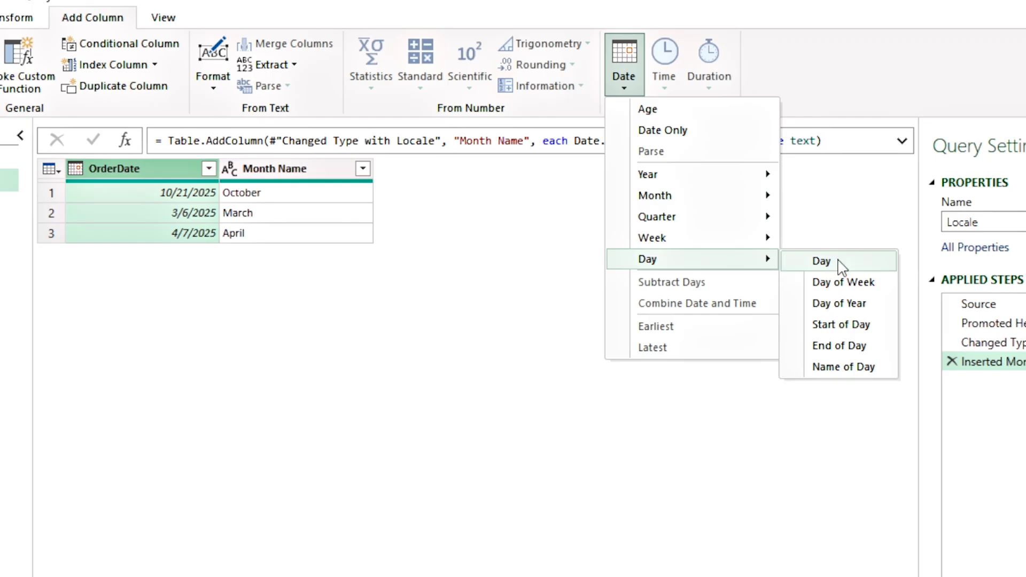
{"action": "left_click", "coordinate": [822, 261]}
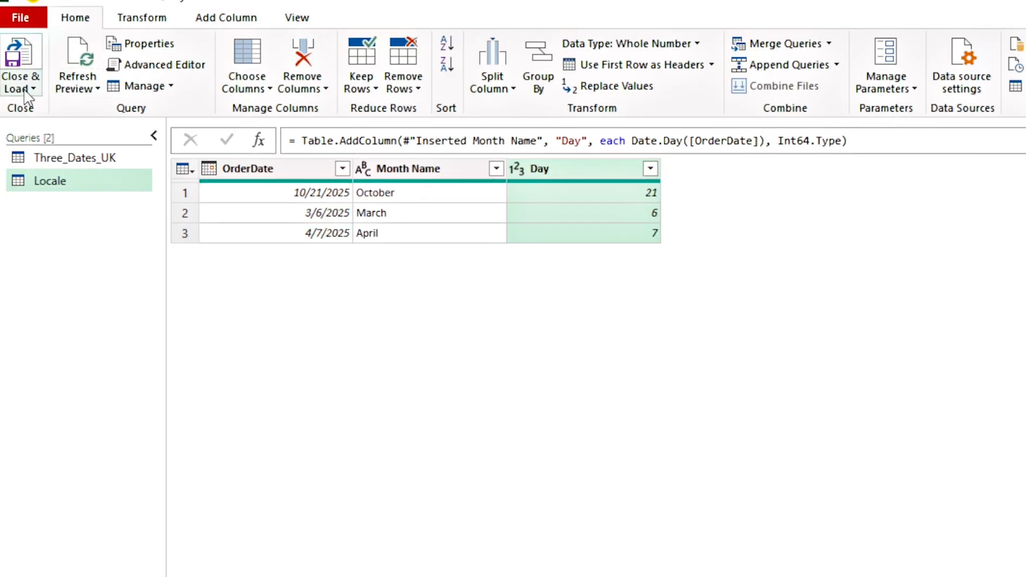
Close the query editor and load the Locale query as a table into the existing worksheet at cell E1
{"action": "left_click", "coordinate": [26, 97]}
{"action": "left_click", "coordinate": [68, 130]}
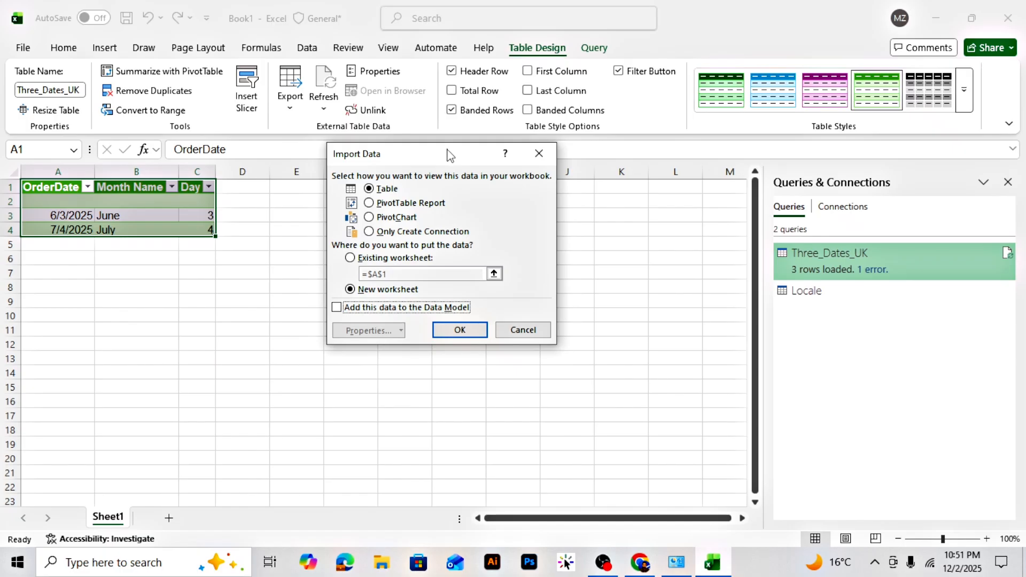
{"action": "left_click_drag", "start_coordinate": [449, 153], "coordinate": [687, 155]}
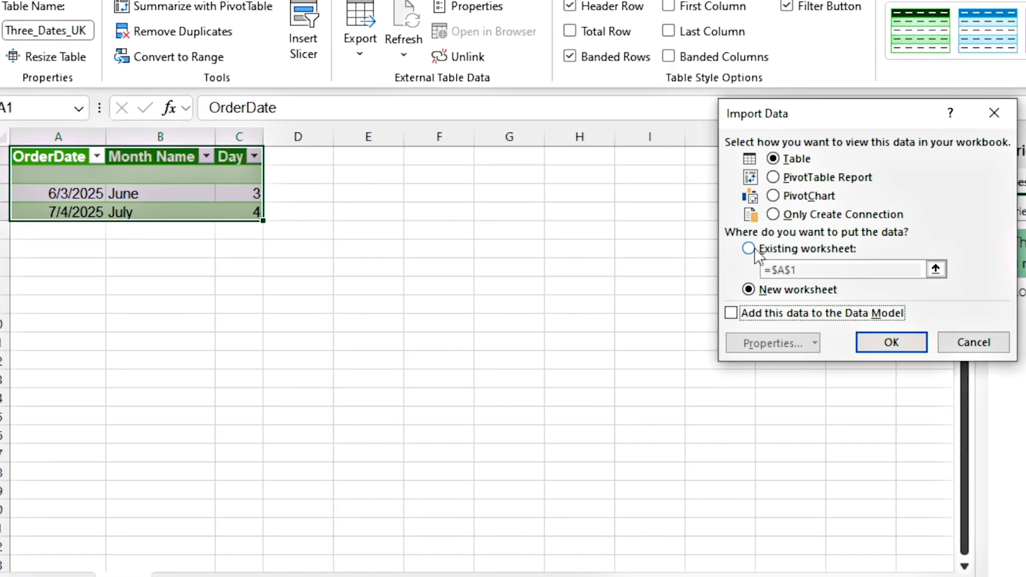
{"action": "left_click", "coordinate": [590, 258]}
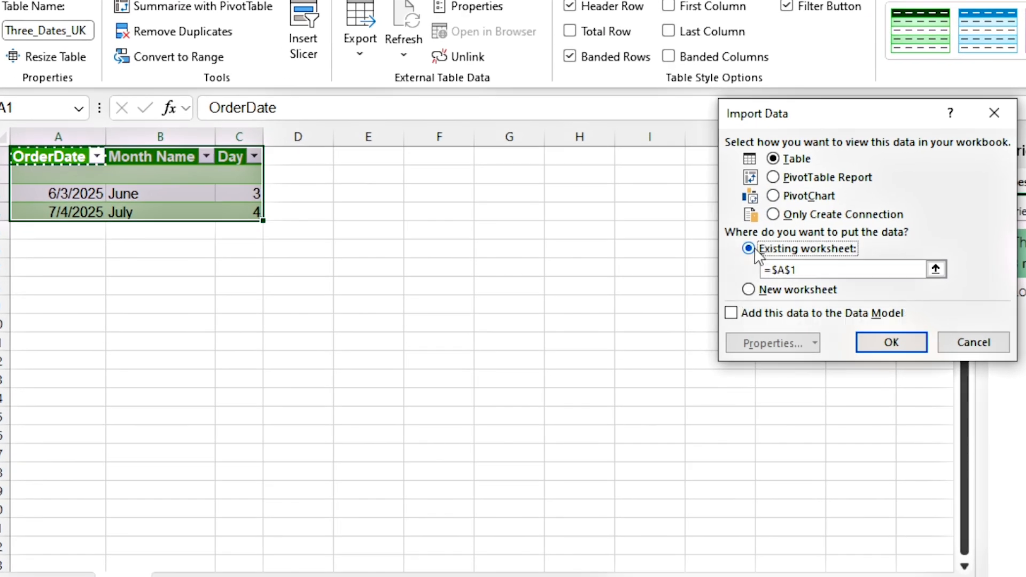
{"action": "left_click", "coordinate": [394, 156]}
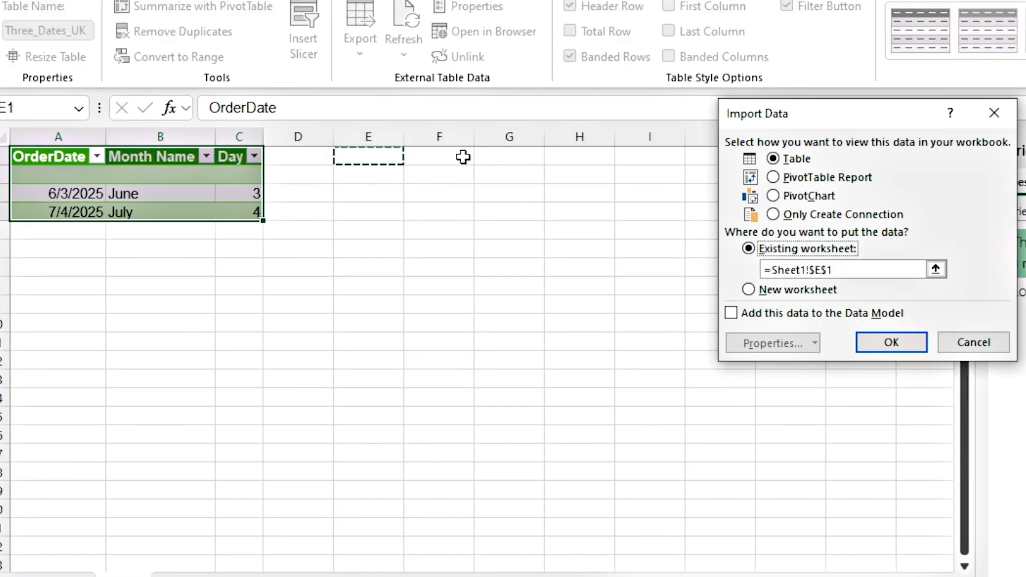
{"action": "left_click", "coordinate": [876, 339]}
{"action": "left_click", "coordinate": [859, 343]}
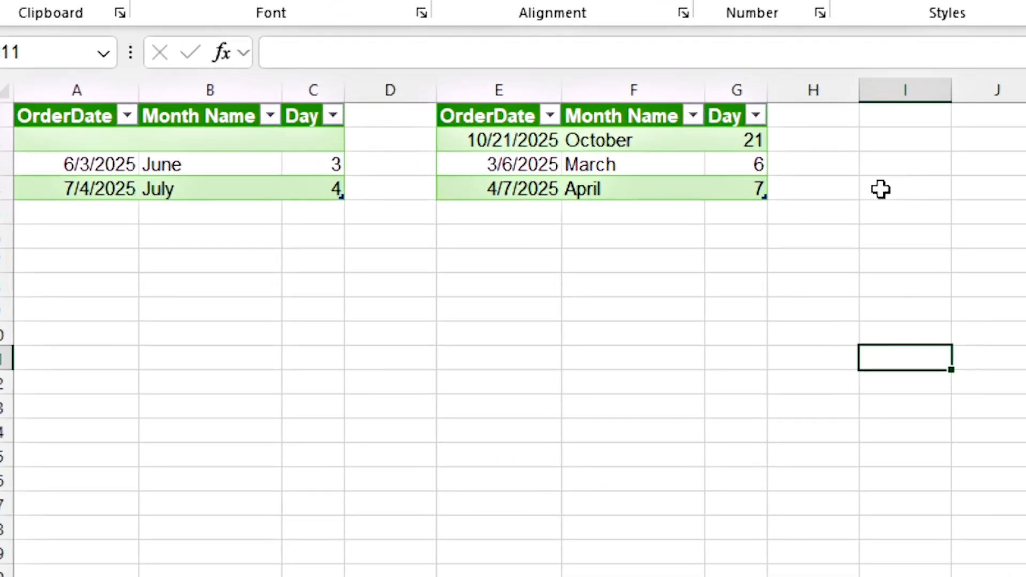